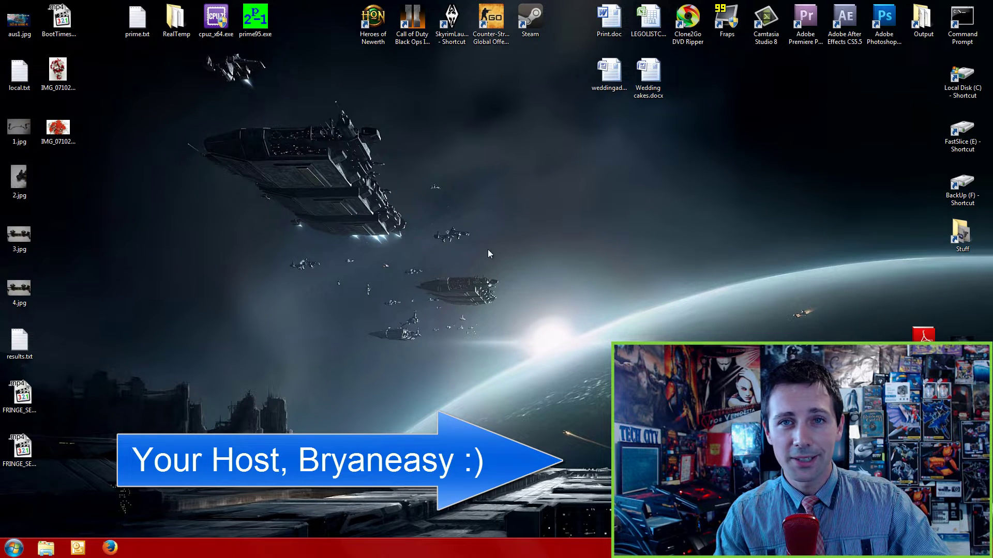
- Search the Start menu for 'disk defrag' and launch Disk Defragmenter
{"action": "left_click", "coordinate": [24, 547]}
{"action": "type", "text": "dis"}
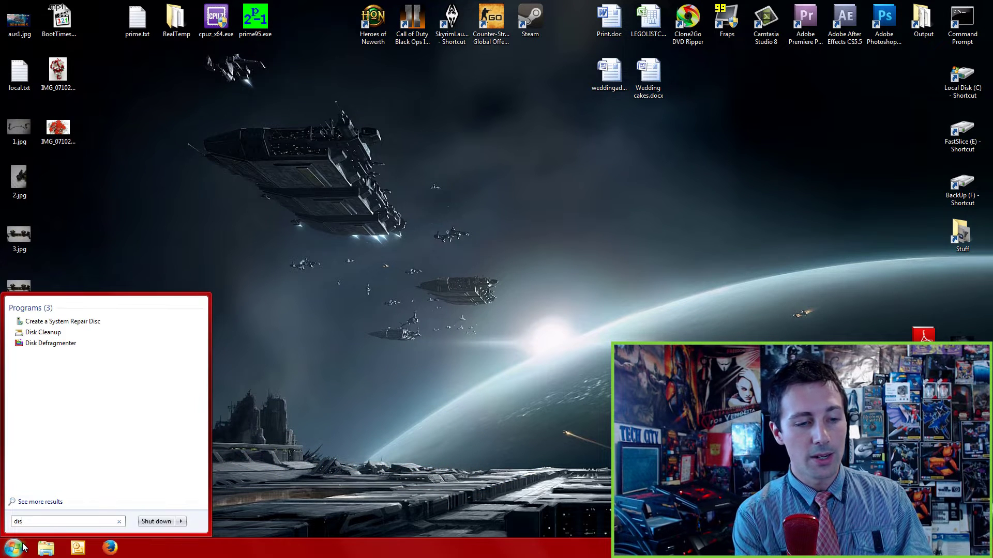
{"action": "type", "text": "k defrag"}
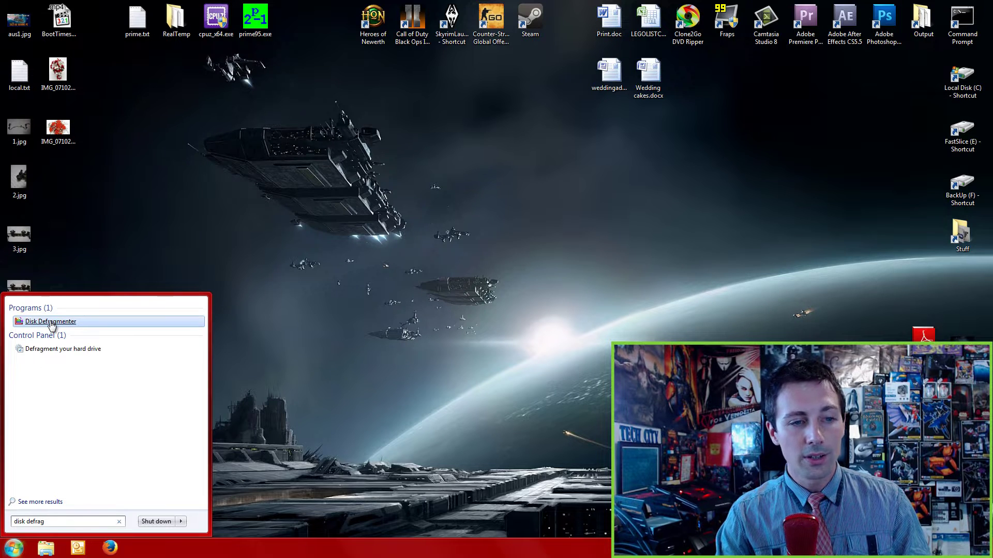
{"action": "key", "text": "Return"}
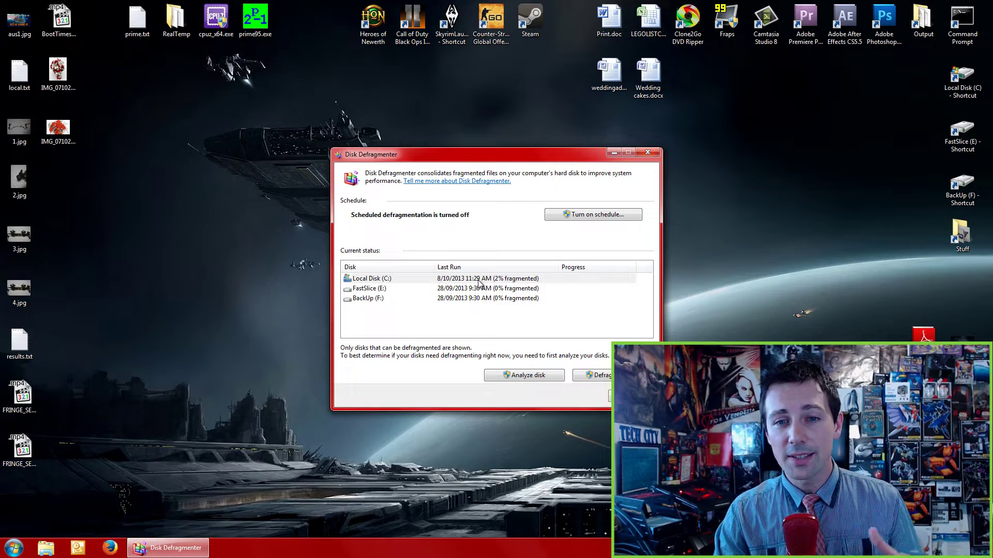
- Analyse Local Disk (C:), which reports 2% fragmented, then close Disk Defragmenter
{"action": "left_click", "coordinate": [479, 280]}
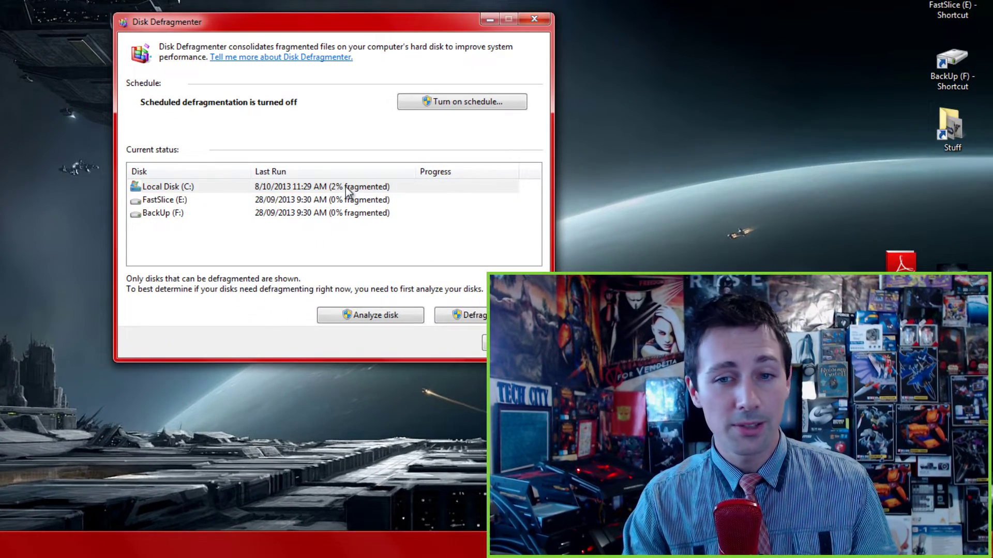
{"action": "left_click", "coordinate": [346, 187]}
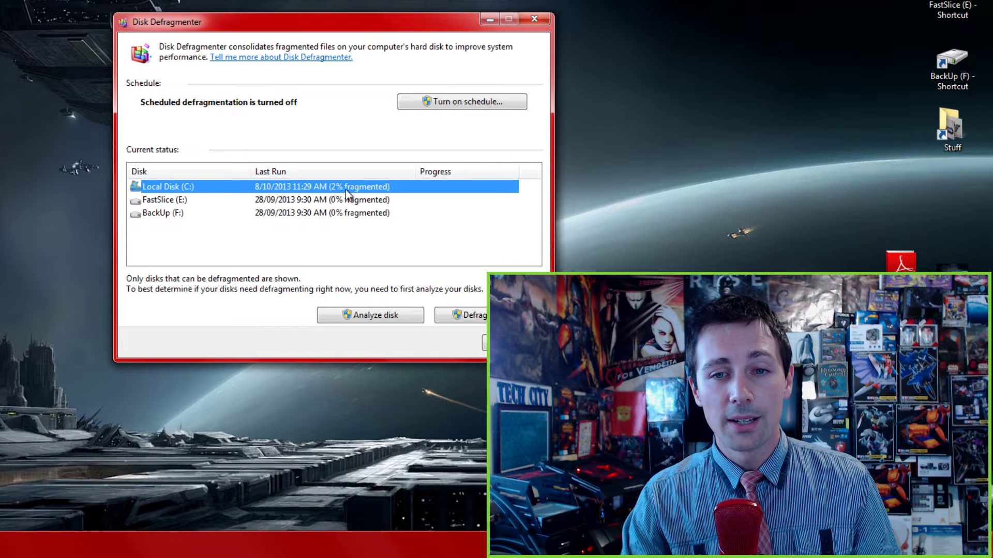
{"action": "left_click", "coordinate": [372, 315]}
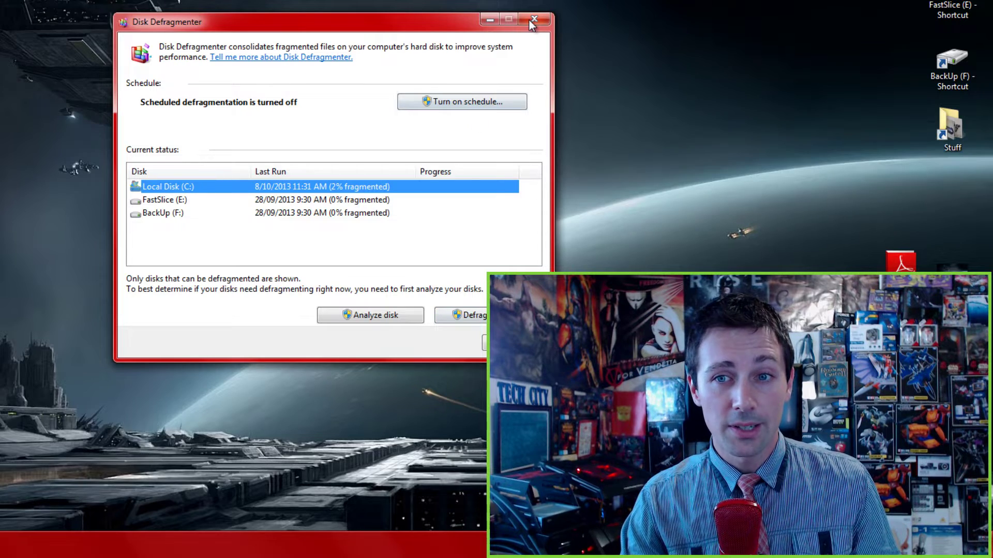
{"action": "key", "text": "alt+F4"}
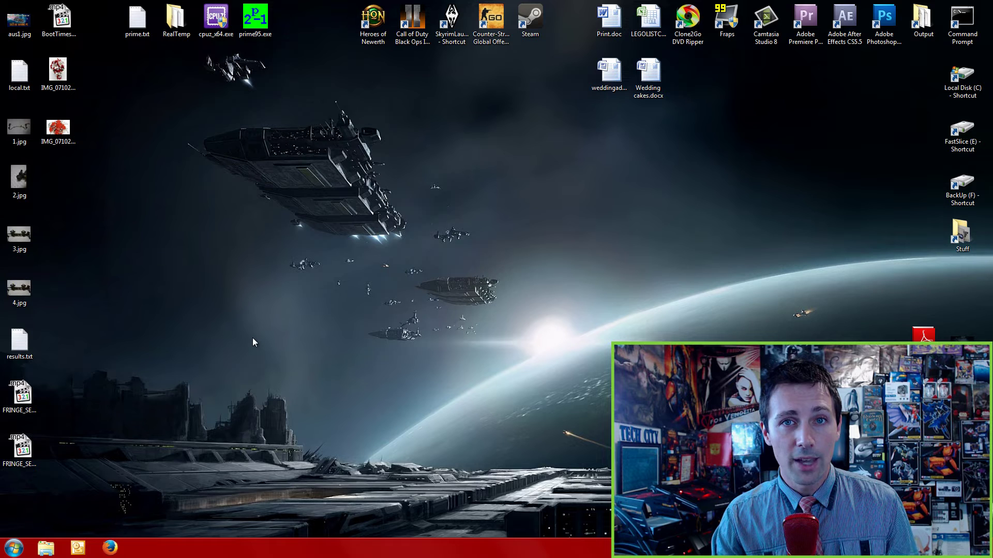
- Search Start for 'advanced system settings' to open System Properties on its Advanced tab
{"action": "left_click", "coordinate": [14, 550]}
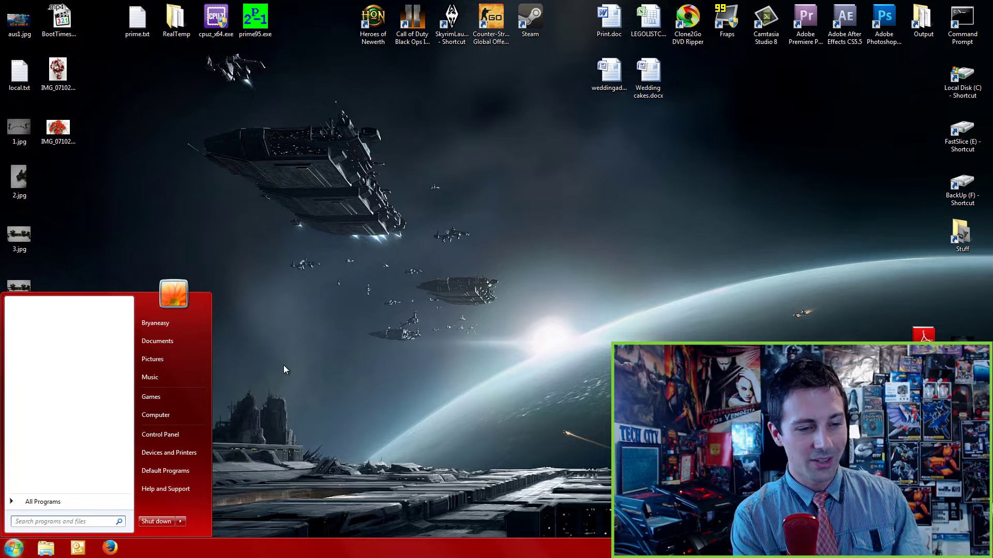
{"action": "type", "text": "advanced"}
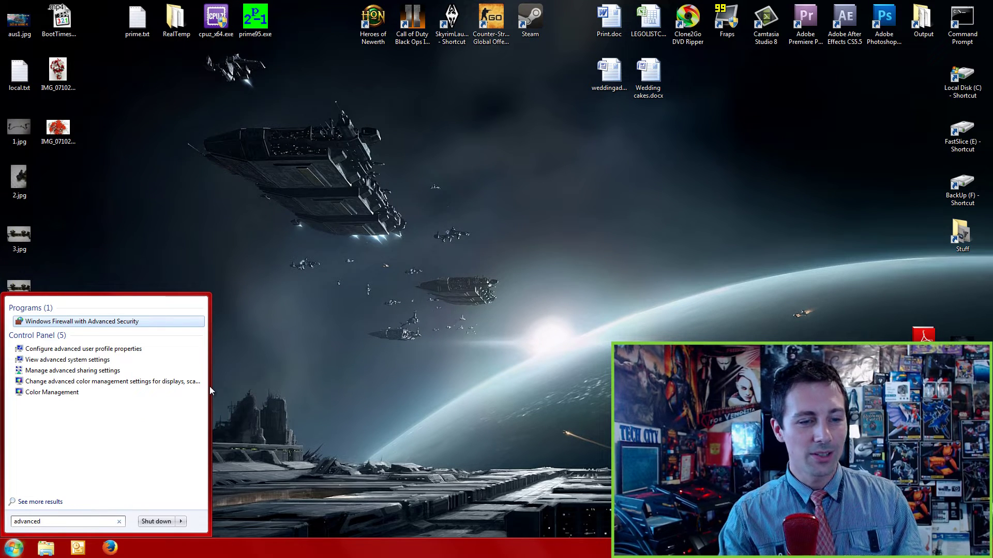
{"action": "type", "text": " system"}
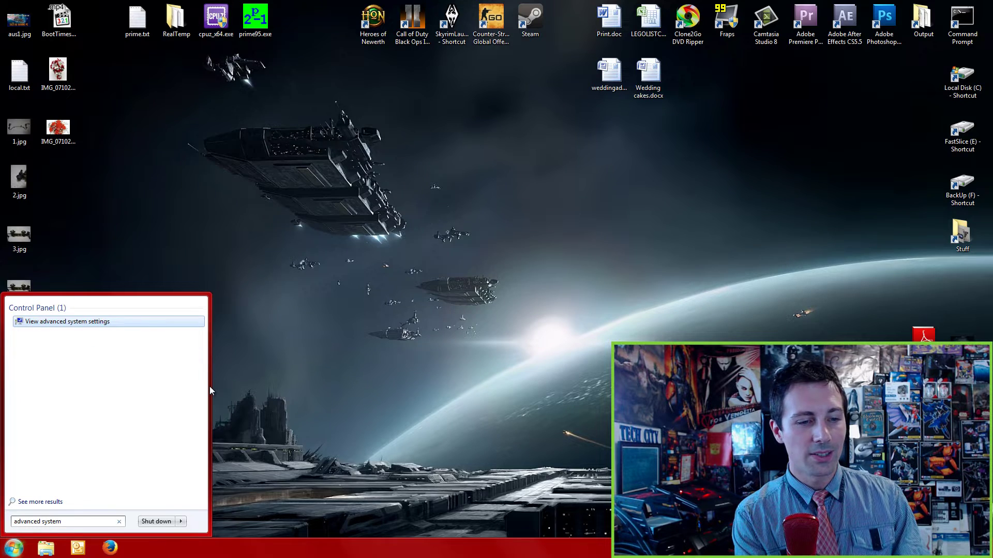
{"action": "type", "text": " settings"}
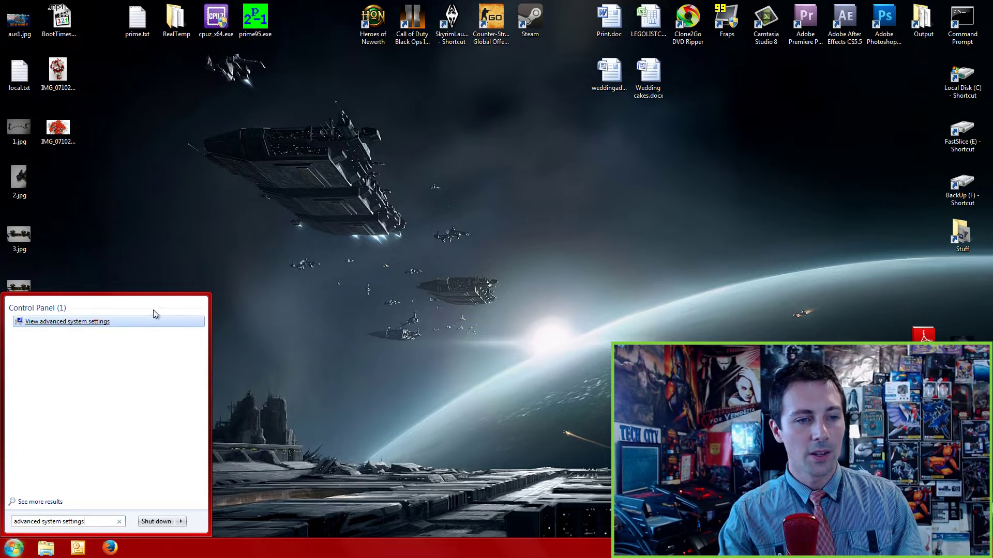
{"action": "key", "text": "Return"}
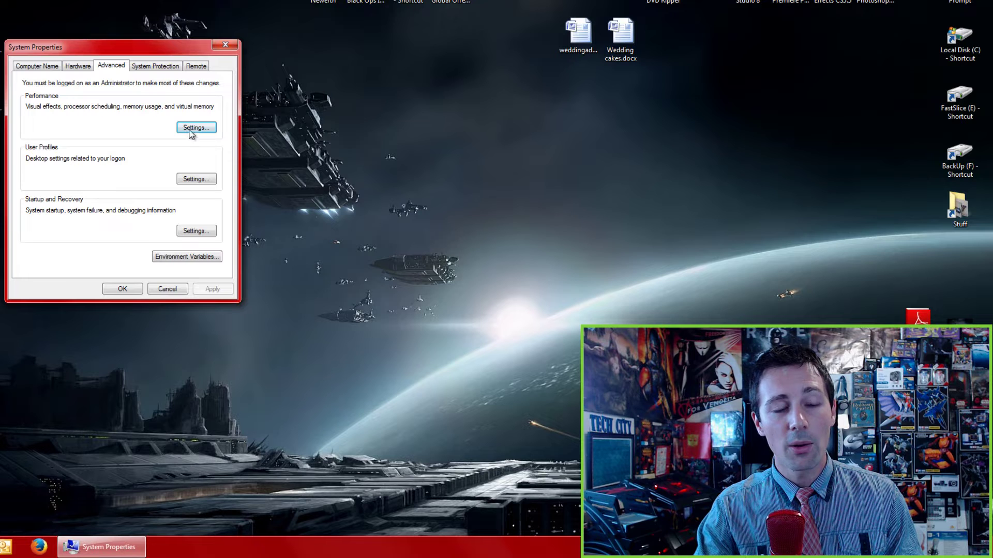
- Review the Visual Effects list in Performance Options, then view its Advanced tab showing 0 MB paging file
{"action": "left_click", "coordinate": [195, 128]}
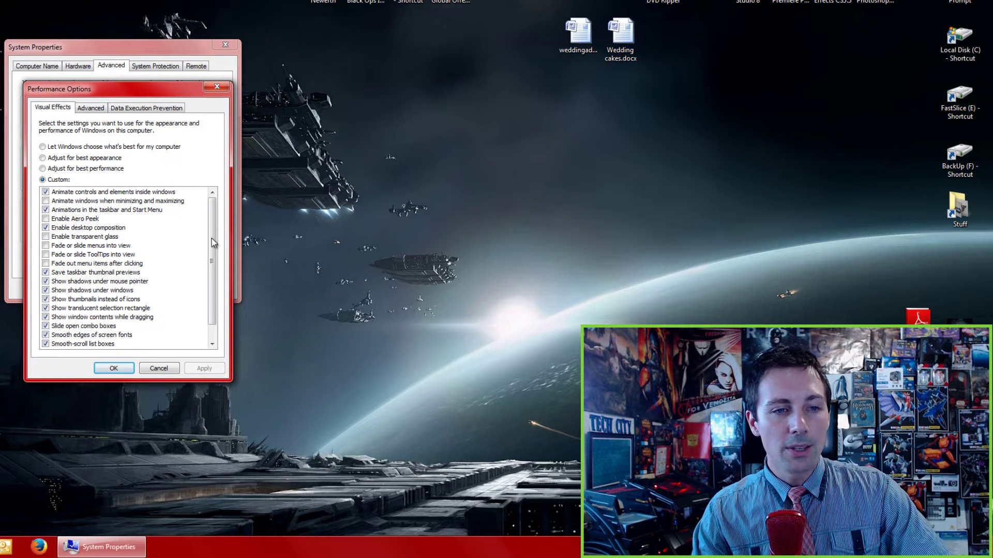
{"action": "left_click_drag", "start_coordinate": [212, 261], "coordinate": [213, 274]}
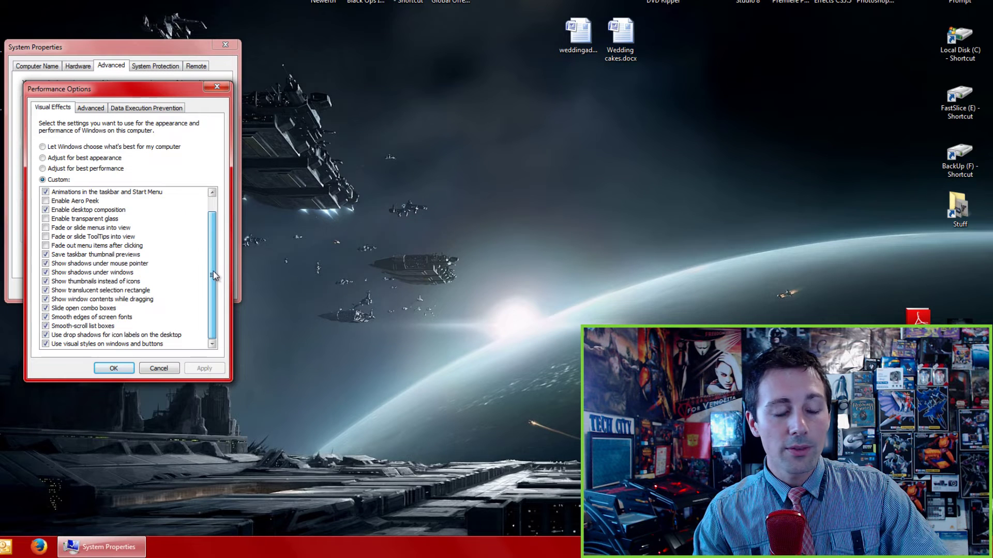
{"action": "scroll", "coordinate": [63, 192], "scroll_direction": "up", "scroll_amount": 1}
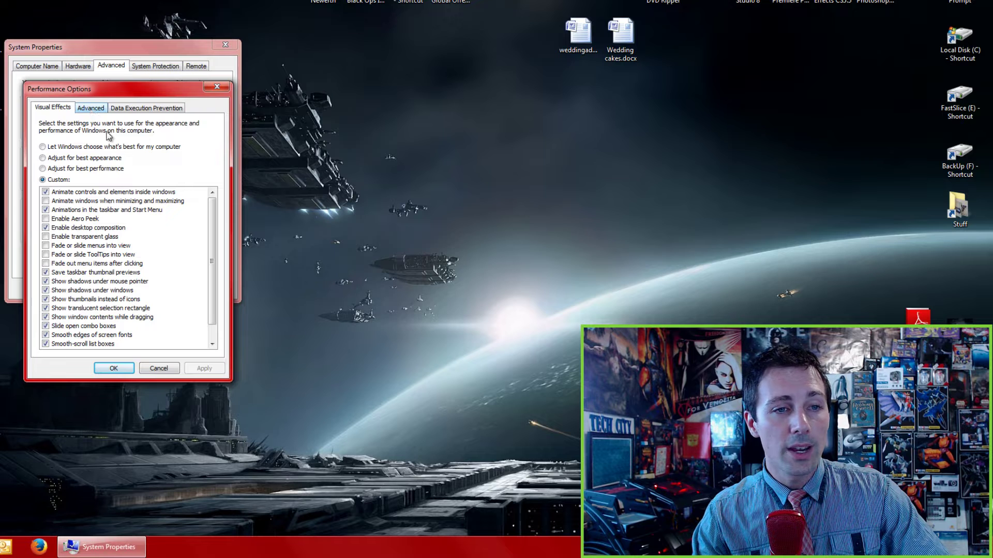
{"action": "key", "text": "ctrl+Tab"}
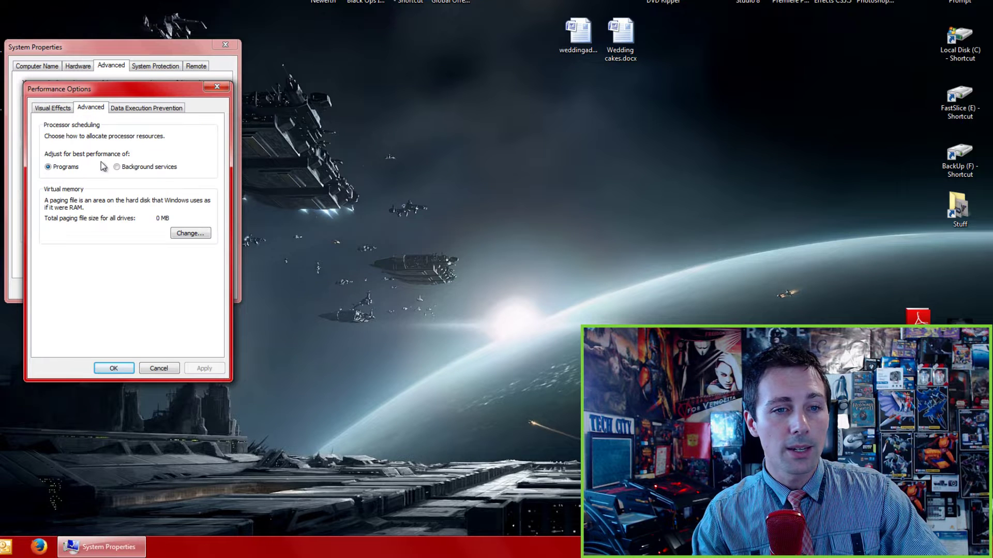
- Set No paging file for drive C: in Virtual Memory and dismiss the restart notice
{"action": "left_click", "coordinate": [188, 234]}
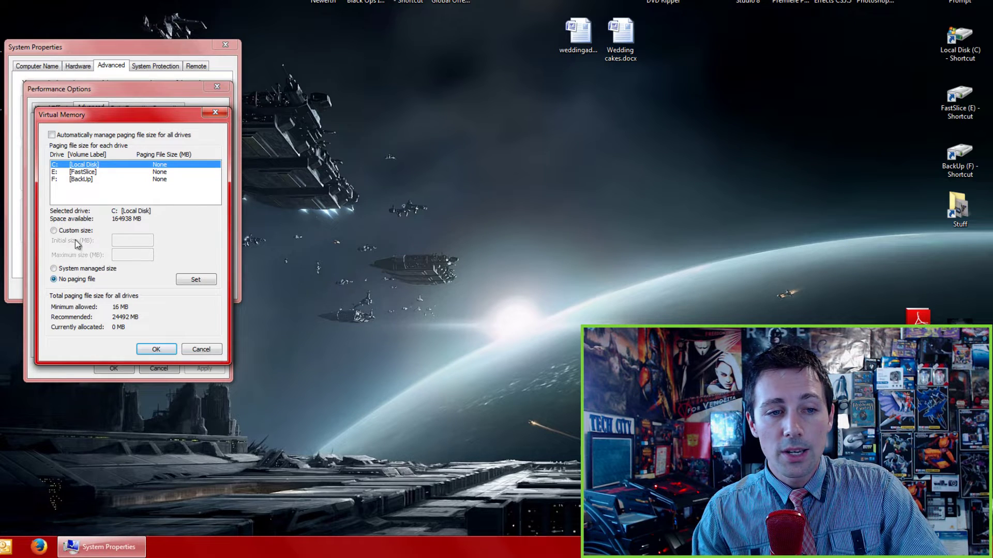
{"action": "left_click", "coordinate": [52, 135]}
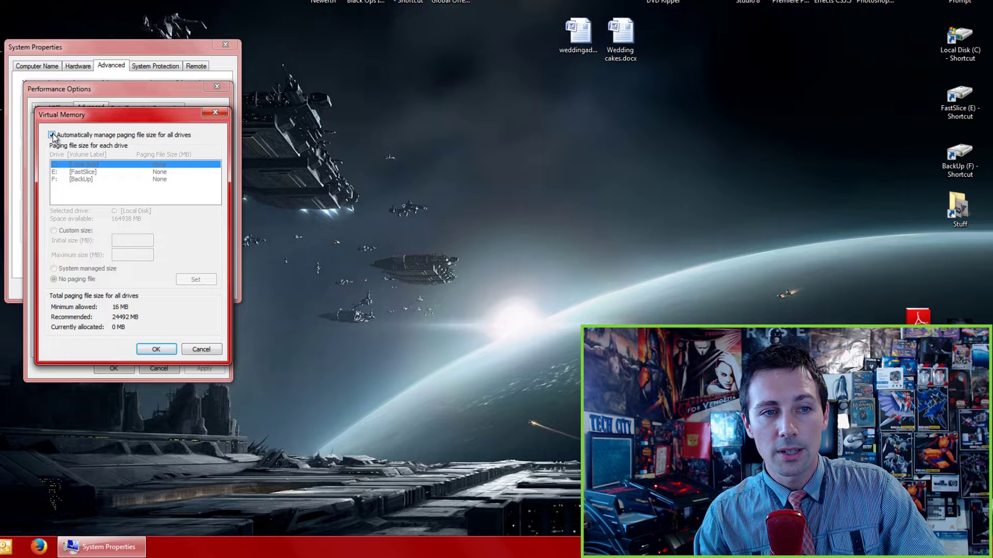
{"action": "left_click", "coordinate": [52, 135]}
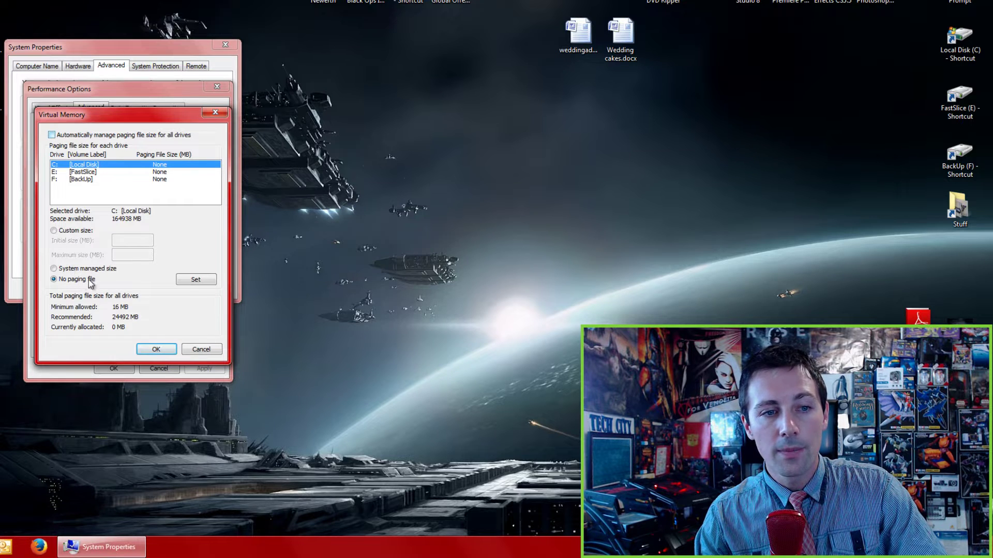
{"action": "left_click", "coordinate": [196, 279]}
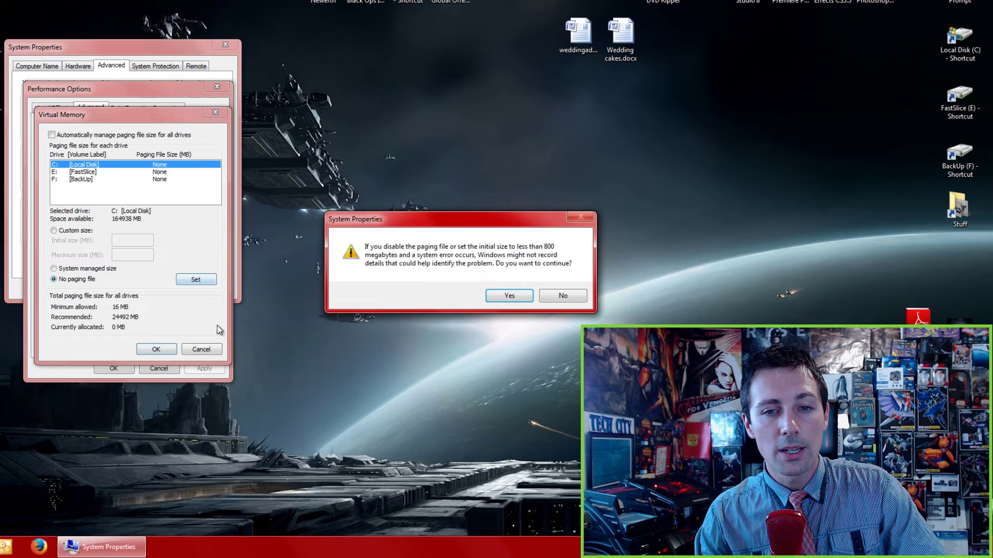
{"action": "key", "text": "Return"}
{"action": "left_click", "coordinate": [156, 350]}
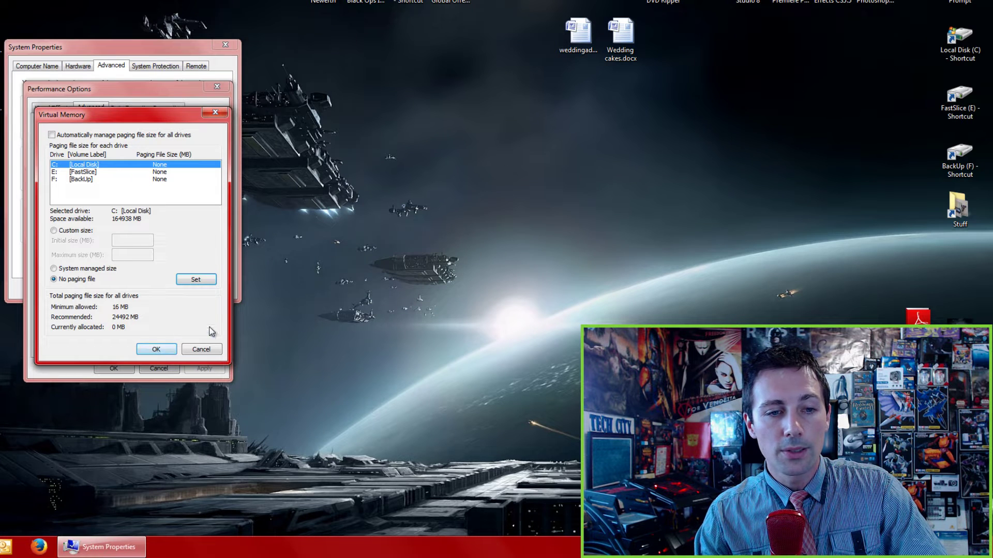
{"action": "key", "text": "Return"}
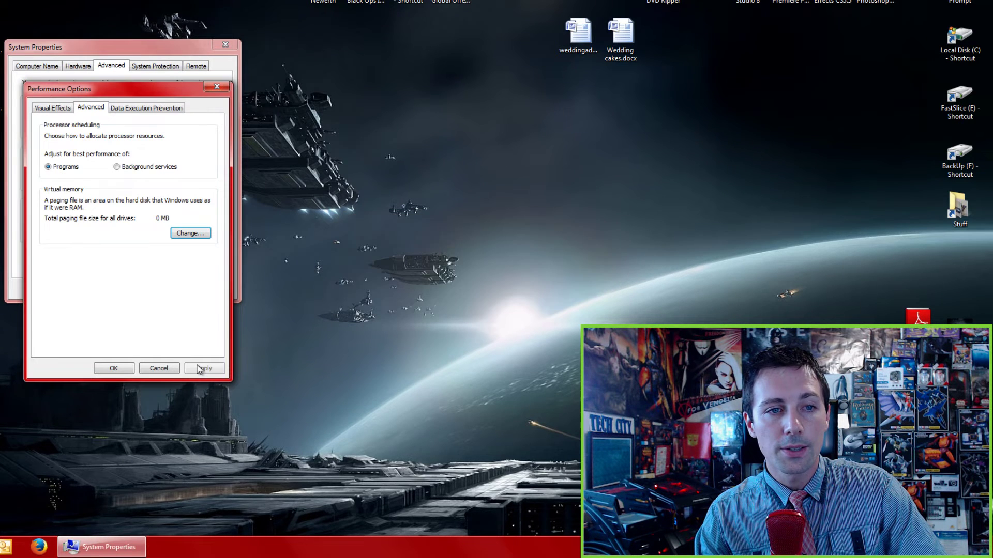
- Return to the Visual Effects page and close Performance Options
{"action": "left_click", "coordinate": [59, 108]}
{"action": "key", "text": "ctrl+shift+Tab"}
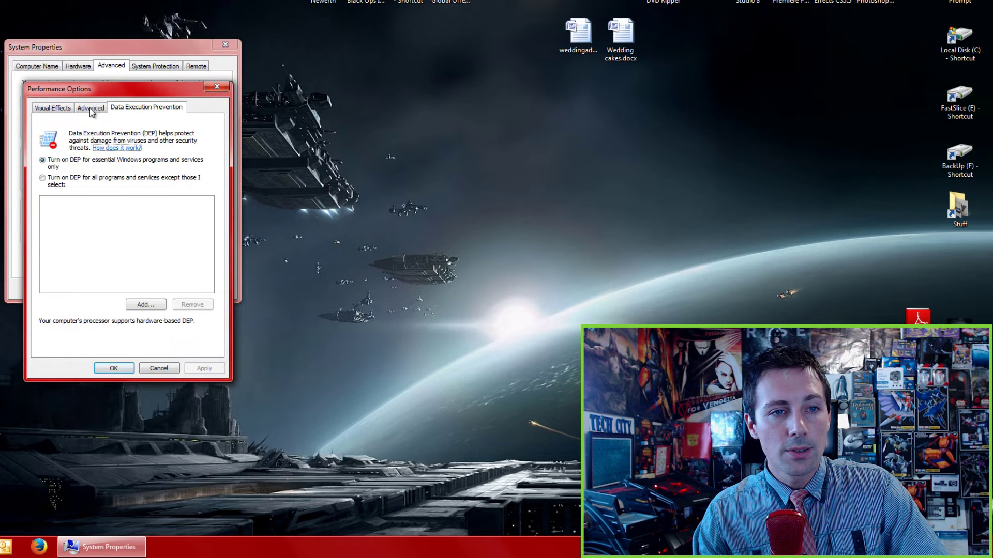
{"action": "key", "text": "ctrl+Tab"}
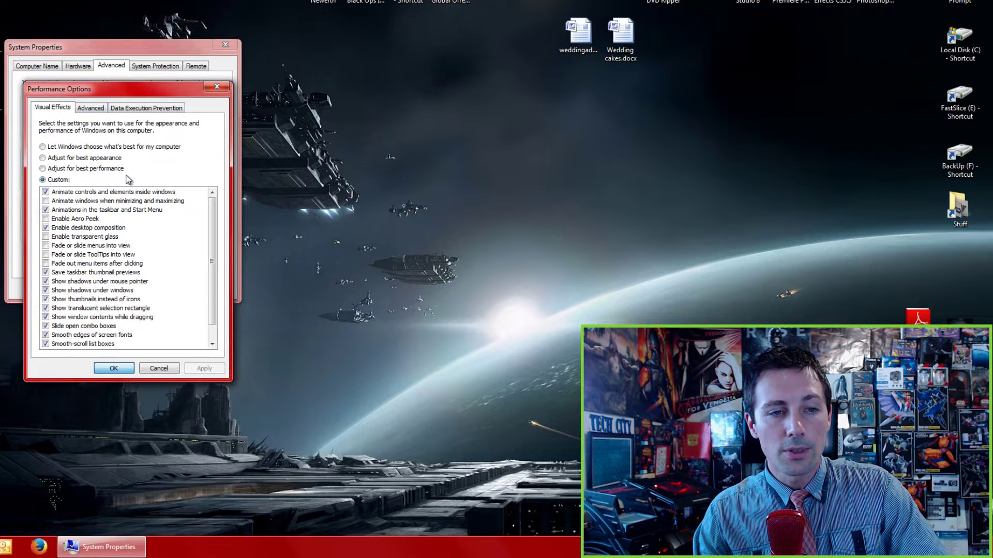
{"action": "key", "text": "Return"}
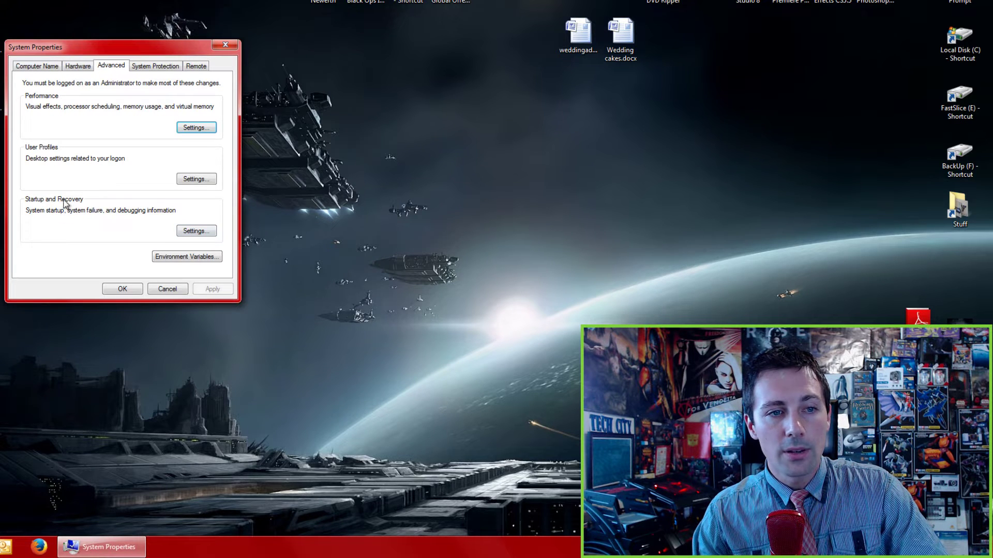
- Uncheck 'Time to display list of operating systems' in Startup and Recovery and confirm with OK
{"action": "left_click", "coordinate": [189, 231]}
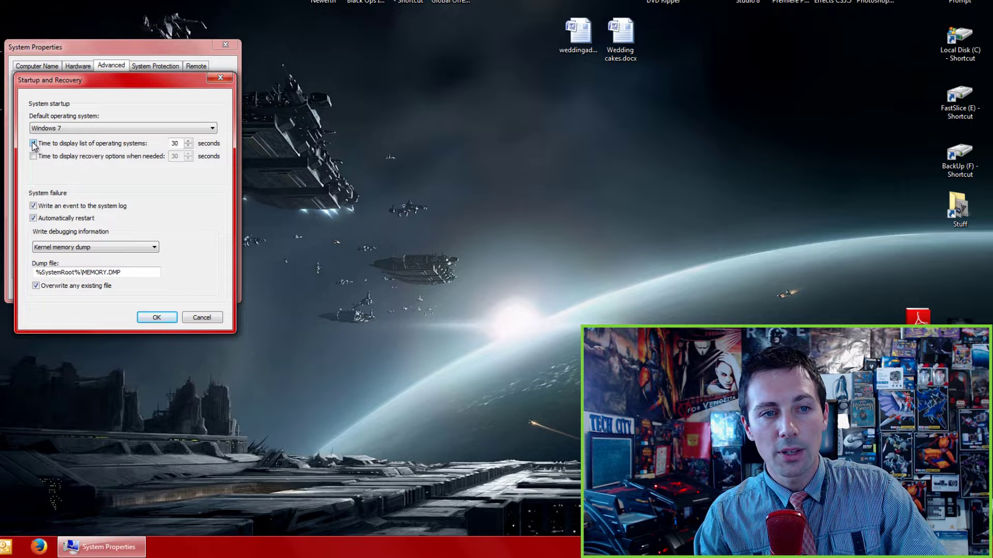
{"action": "left_click", "coordinate": [33, 143]}
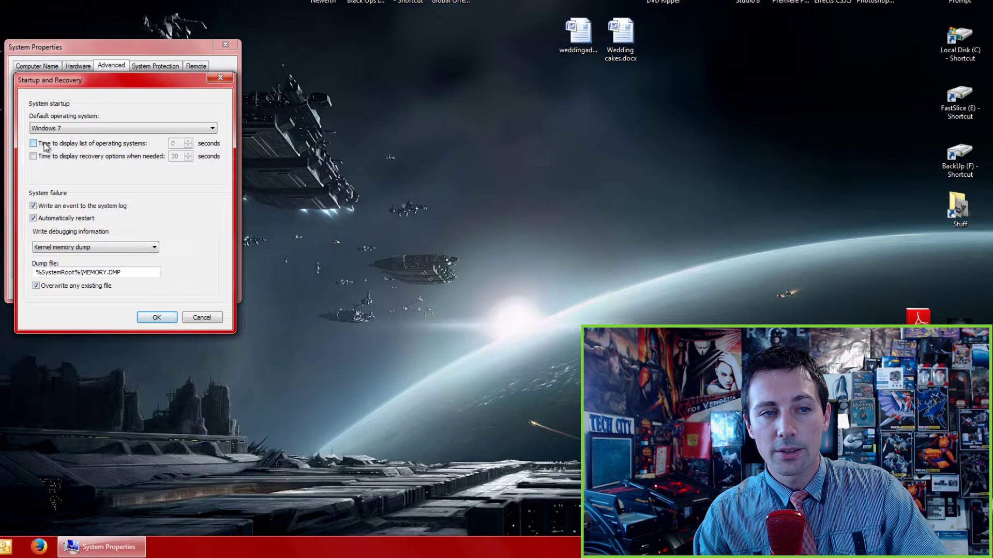
{"action": "left_click", "coordinate": [159, 319]}
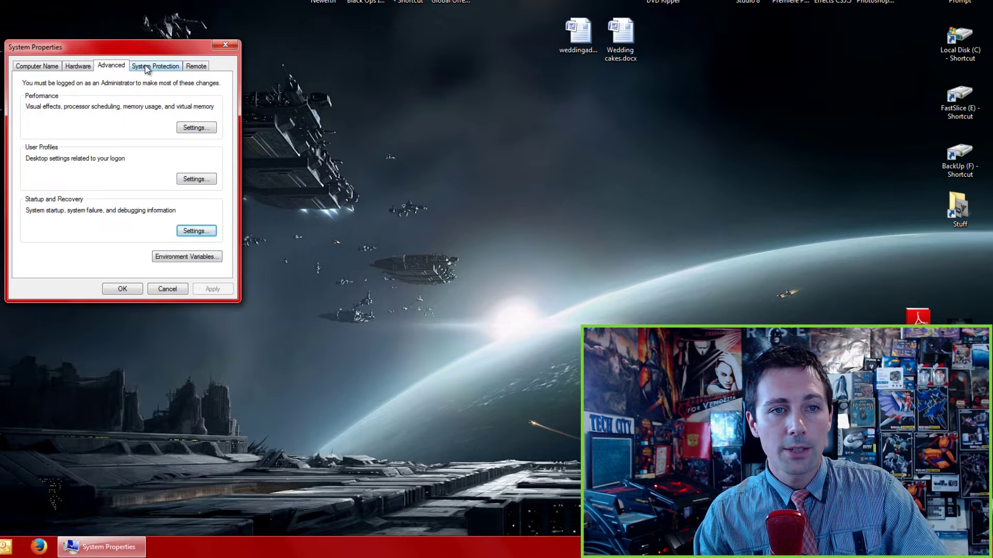
- On the System Protection tab, check Local Disk (C:), FastSlice (E:) and BackUp (F:) show protection Off
{"action": "left_click", "coordinate": [145, 66]}
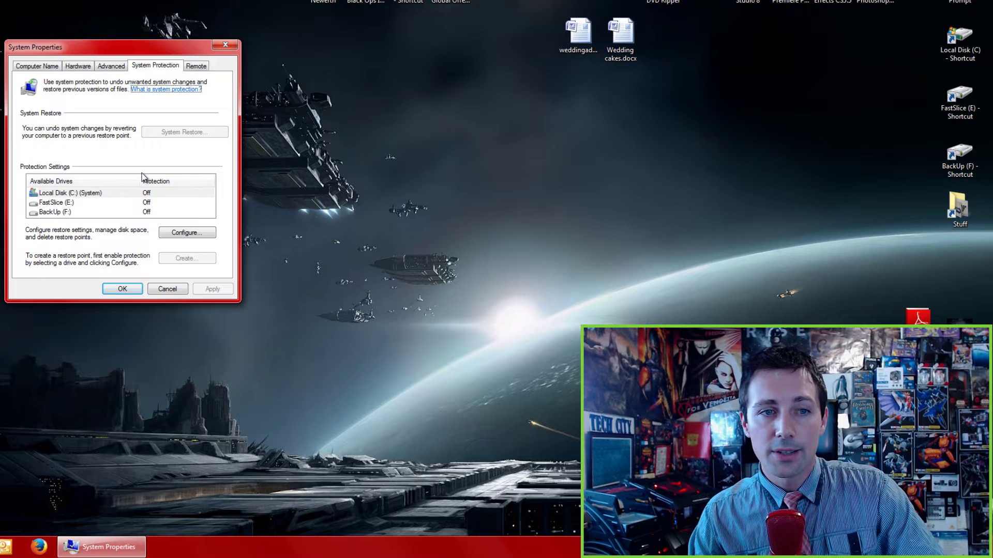
{"action": "left_click", "coordinate": [97, 196]}
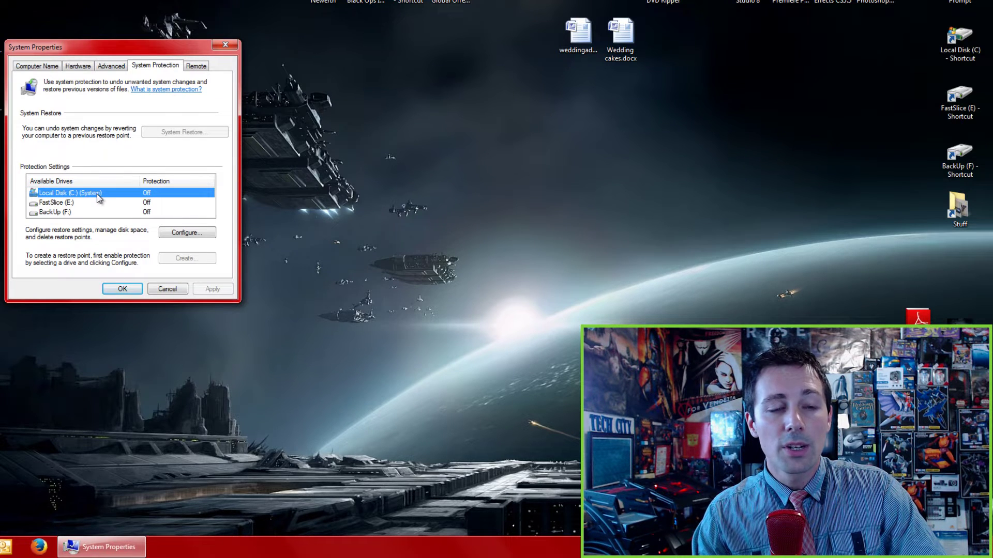
{"action": "left_click", "coordinate": [71, 206]}
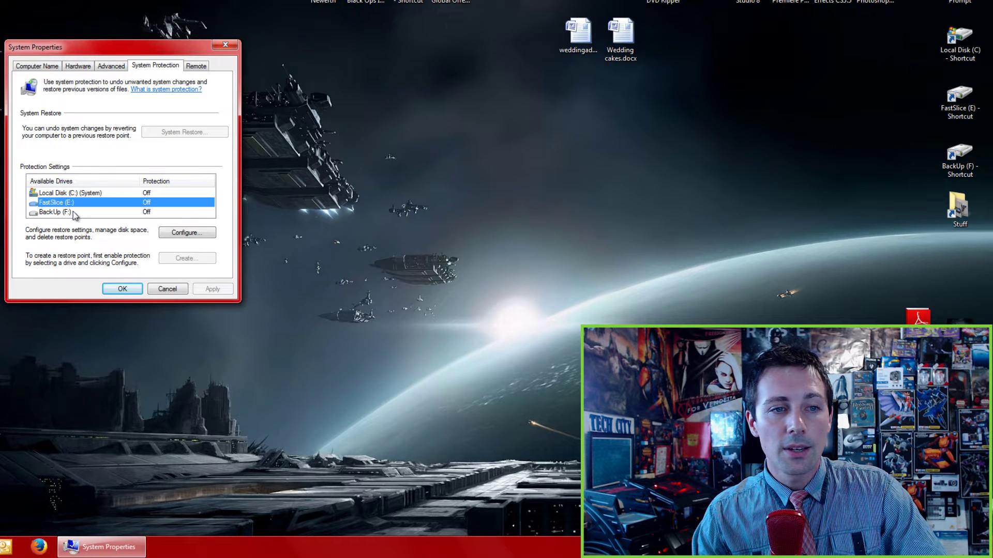
{"action": "left_click", "coordinate": [76, 212]}
{"action": "left_click", "coordinate": [77, 203]}
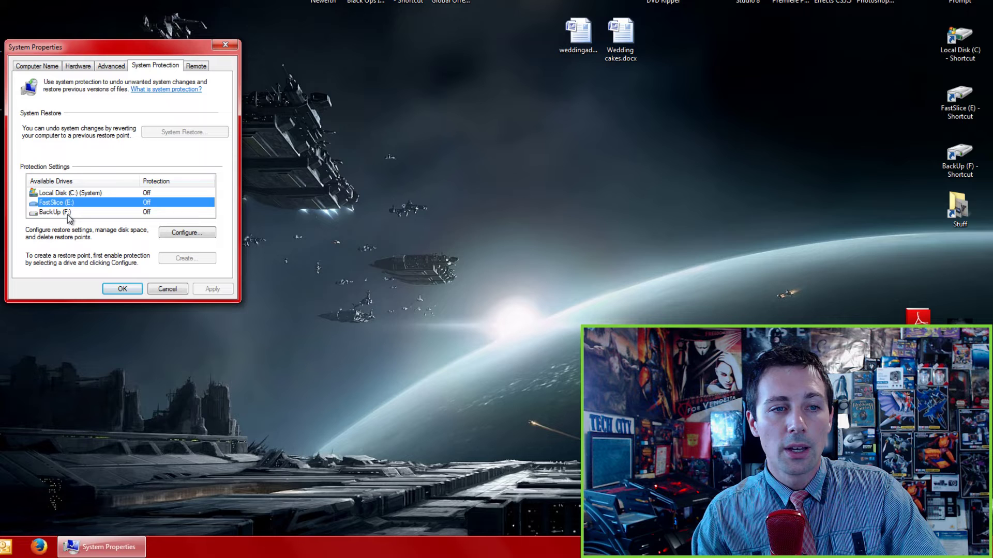
{"action": "left_click", "coordinate": [74, 211]}
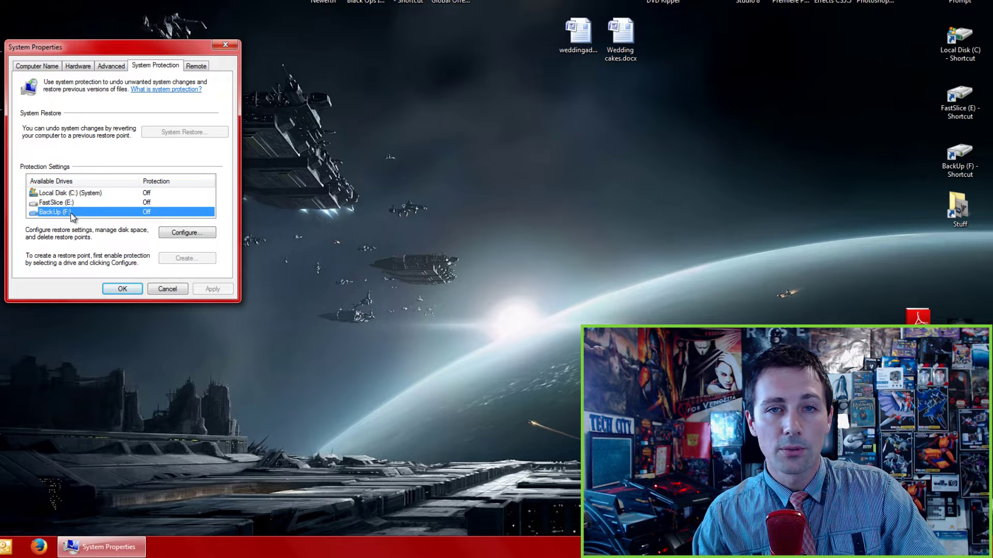
- Open FastSlice (E:) protection settings, drag max usage to 49%, cancel, then reselect Local Disk (C:)
{"action": "left_click", "coordinate": [78, 203]}
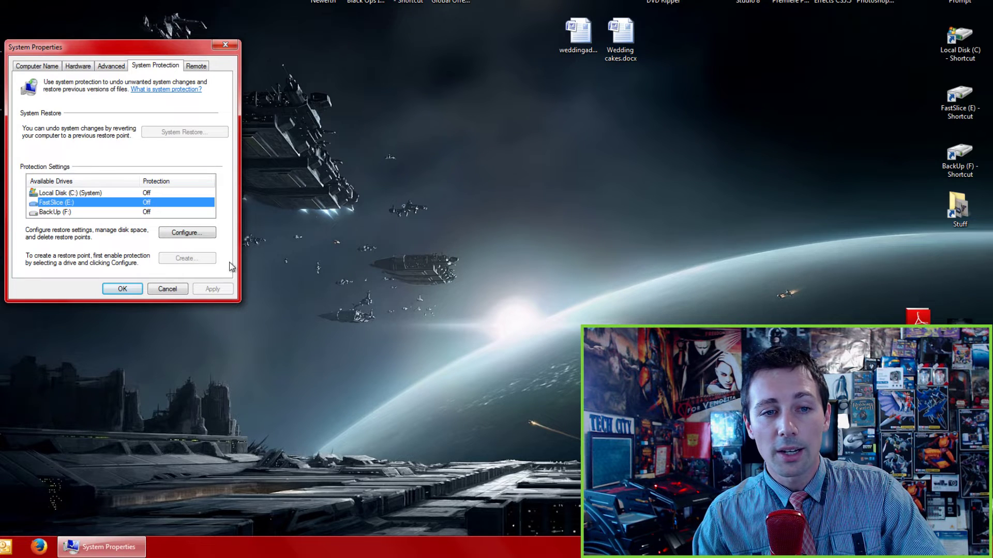
{"action": "left_click", "coordinate": [179, 234]}
{"action": "left_click_drag", "start_coordinate": [109, 242], "coordinate": [177, 241]}
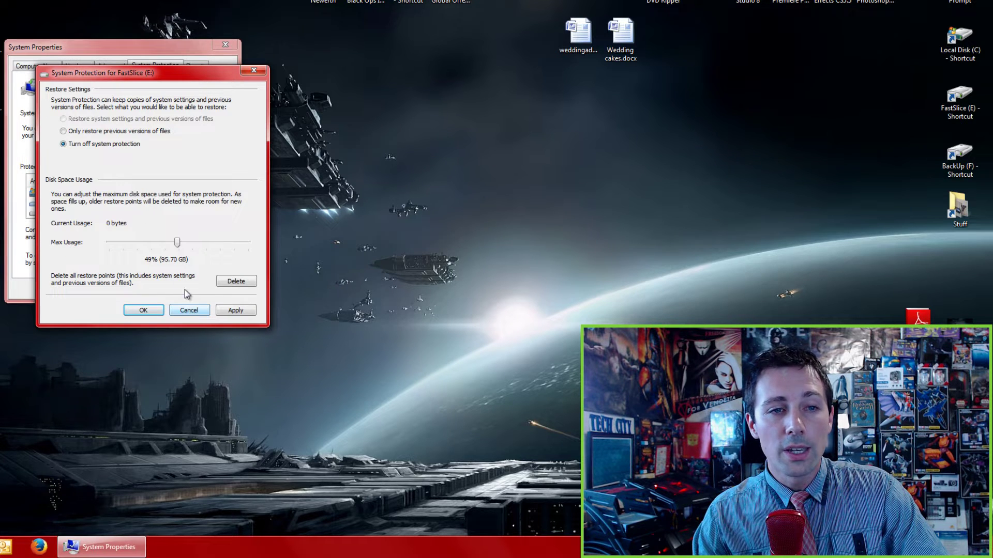
{"action": "key", "text": "Escape"}
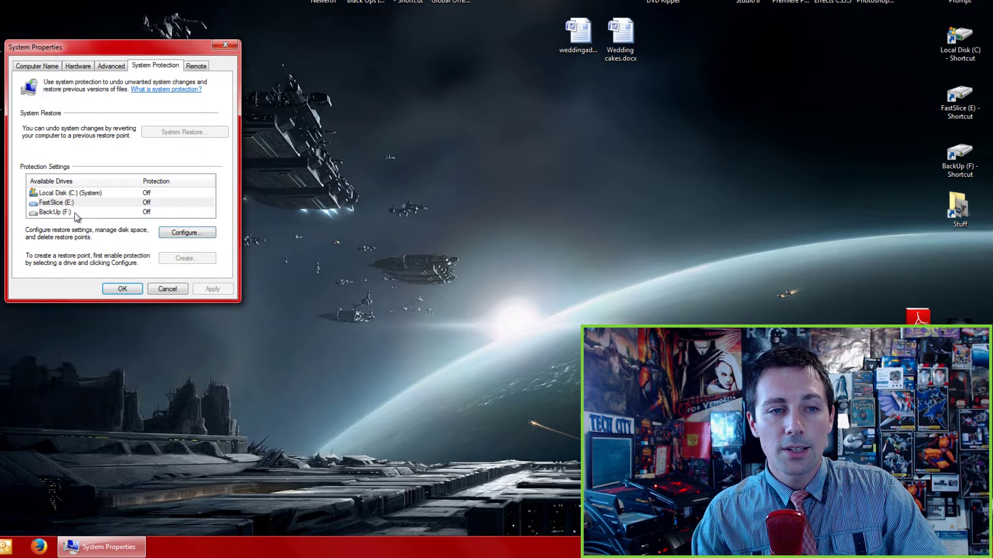
{"action": "left_click", "coordinate": [79, 212]}
{"action": "key", "text": "Up"}
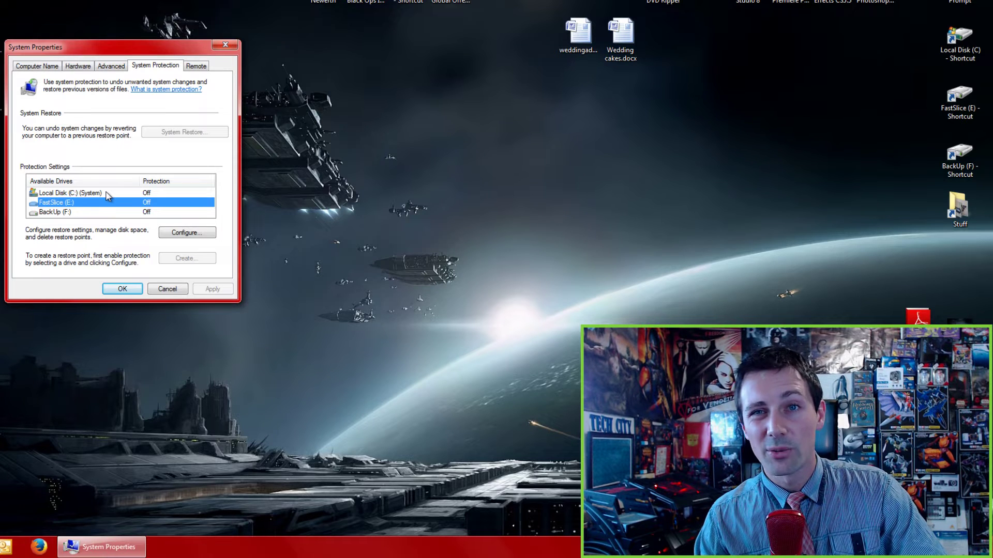
{"action": "left_click", "coordinate": [78, 193]}
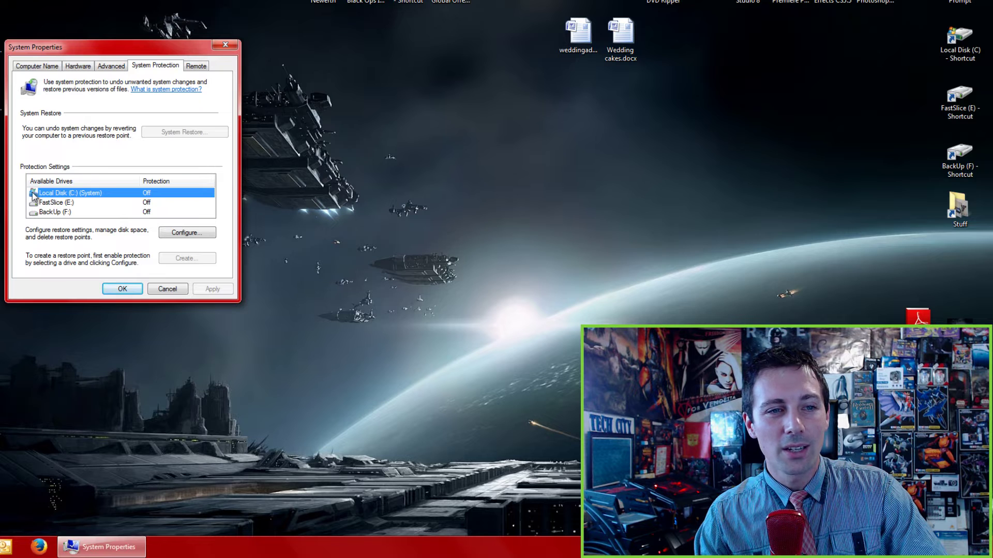
- Turn off system protection for Local Disk (C:) and close System Properties with OK
{"action": "left_click", "coordinate": [69, 148]}
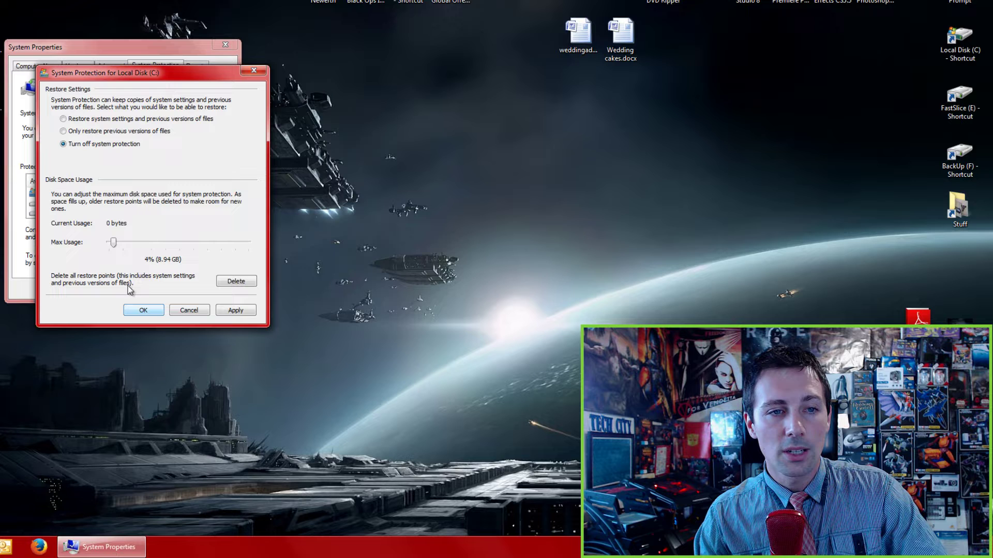
{"action": "key", "text": "Return"}
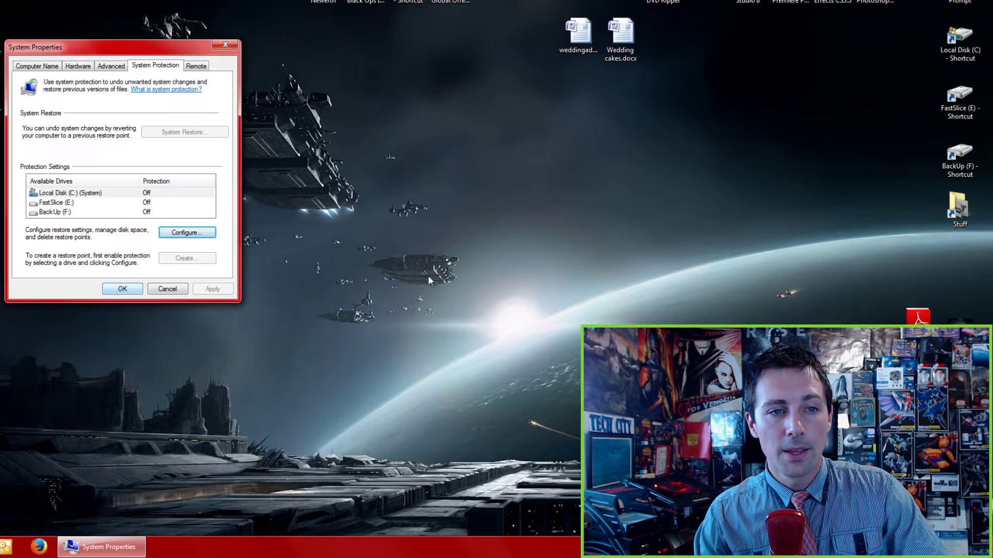
{"action": "key", "text": "Return"}
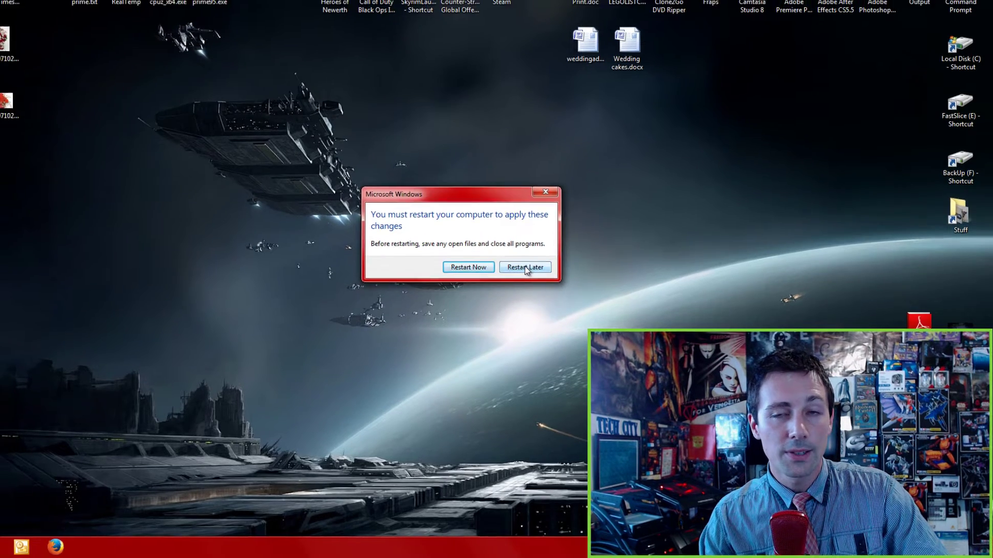